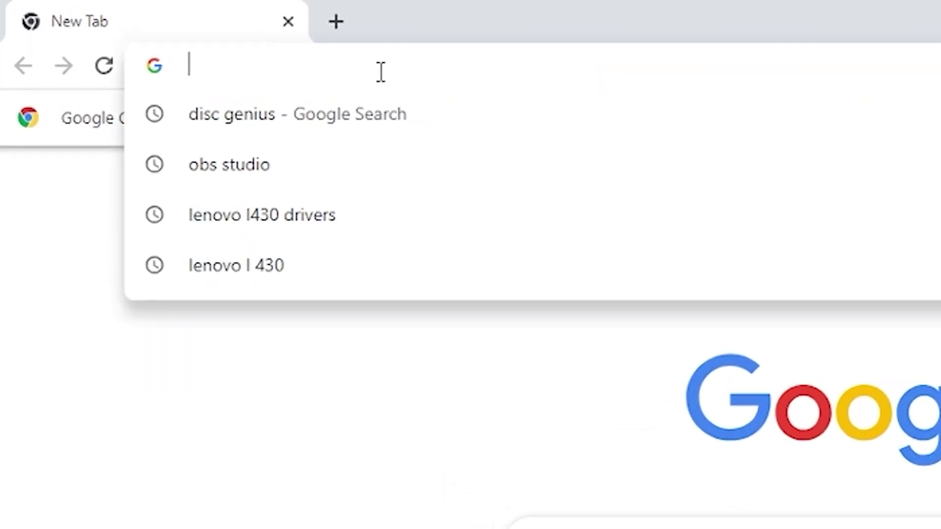
# Load the diskgenius.com website in Chrome
pyautogui.write('disk')
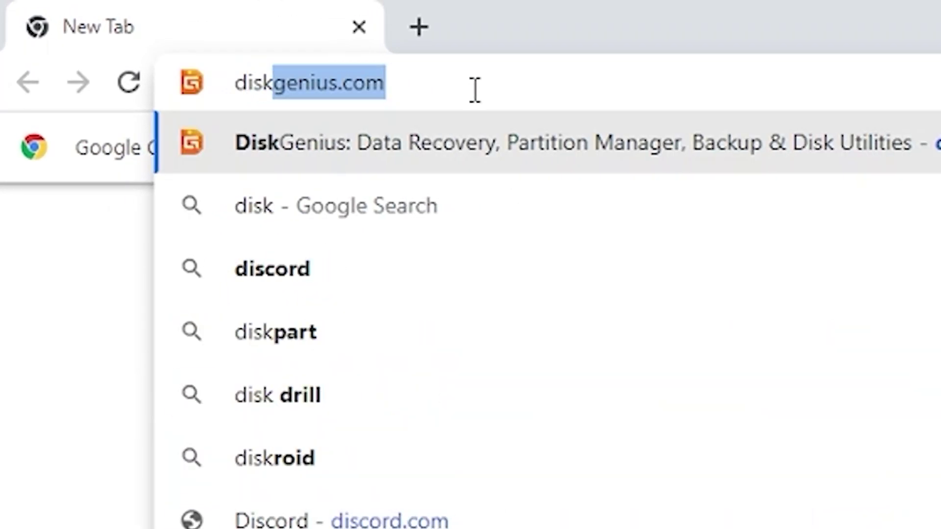
pyautogui.write('genius')
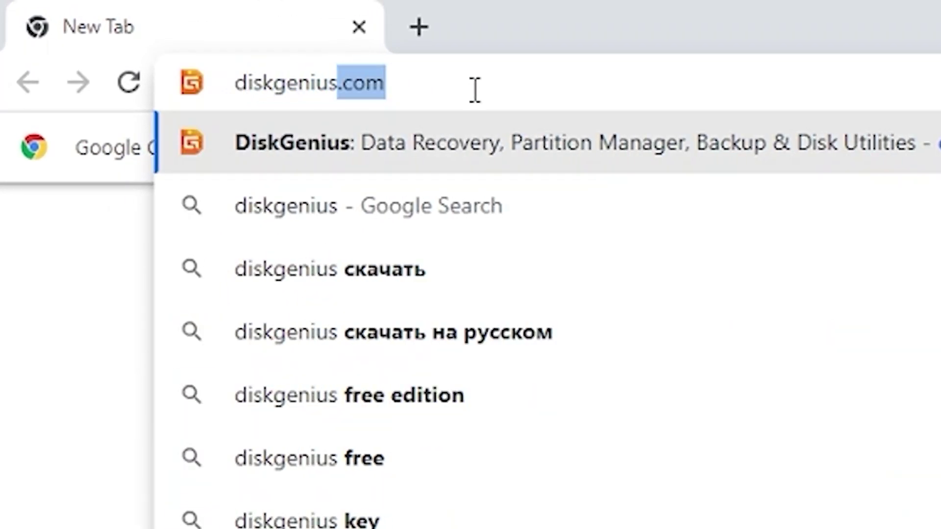
pyautogui.write('.com')
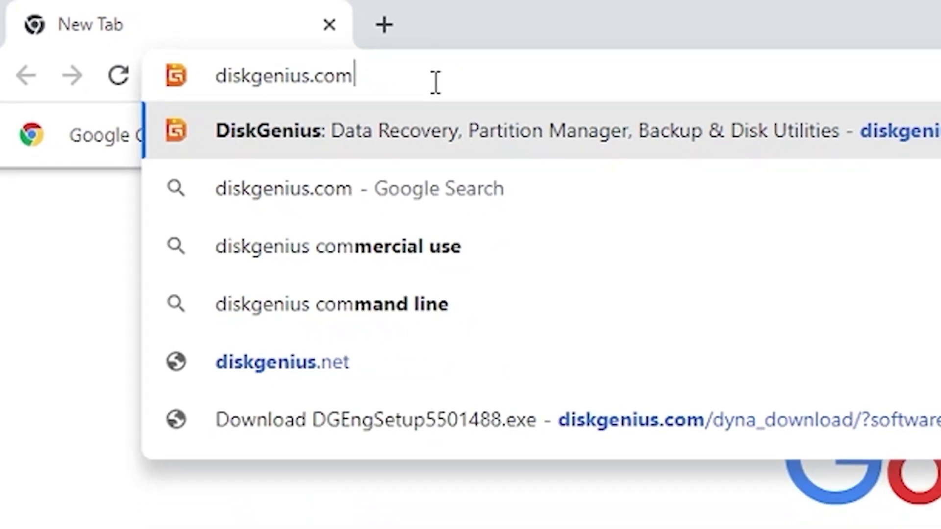
pyautogui.press('Return')
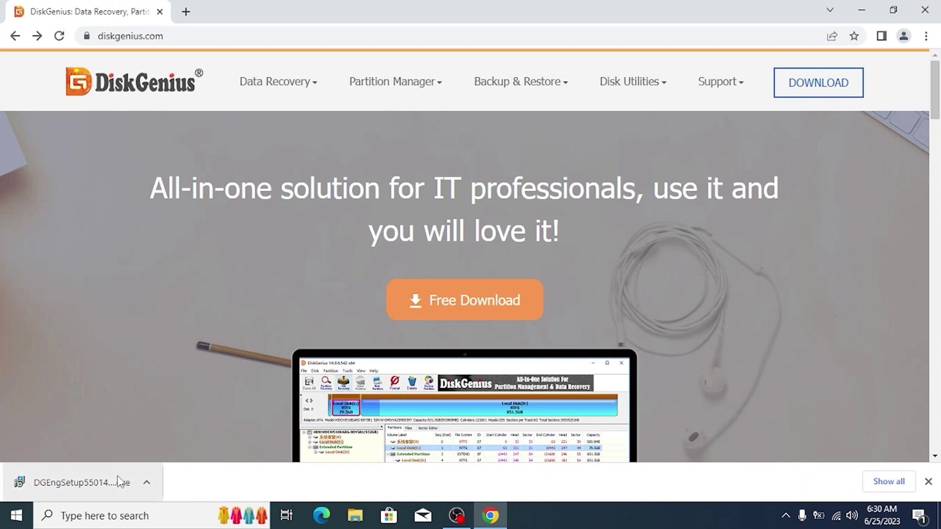
# Run the DiskGenius installer with English as the language and accept the licence
pyautogui.click(89, 484)
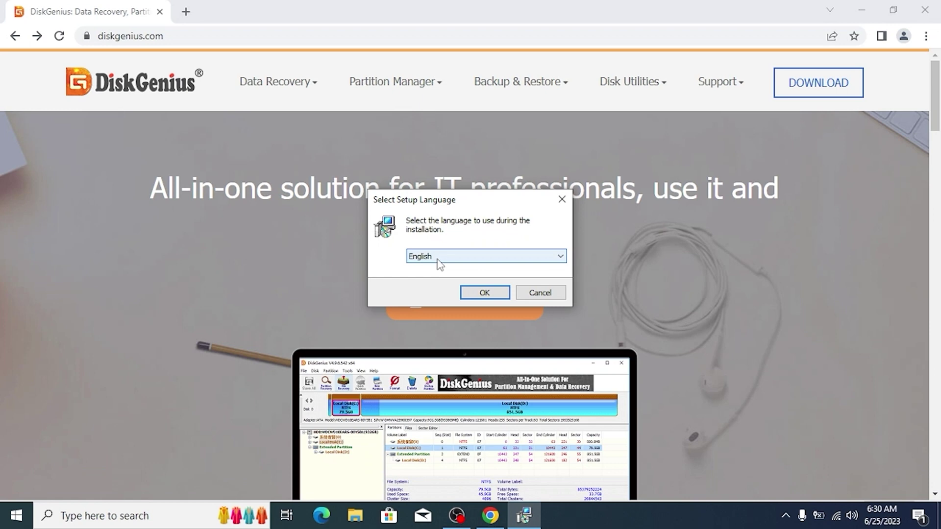
pyautogui.click(487, 294)
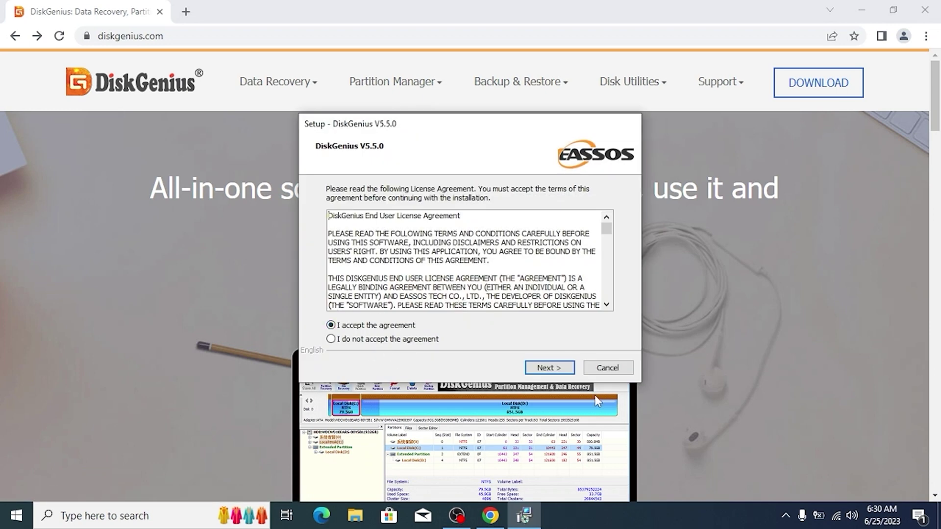
pyautogui.click(544, 367)
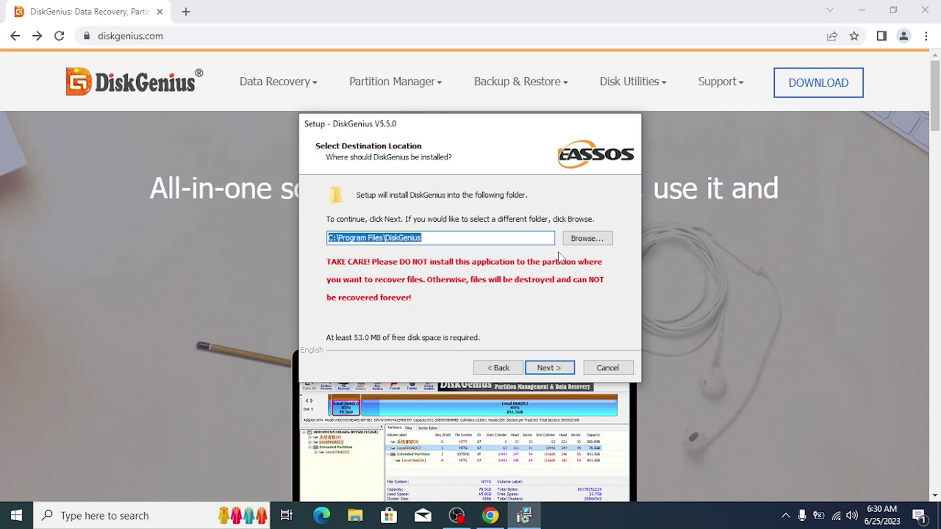
# Set the install folder to D:\programs and install DiskGenius there
pyautogui.click(575, 239)
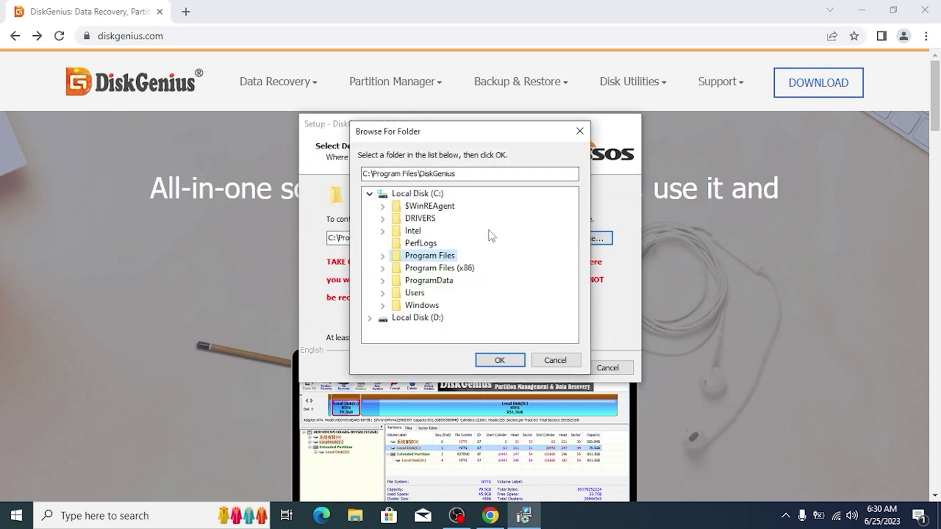
pyautogui.click(417, 317)
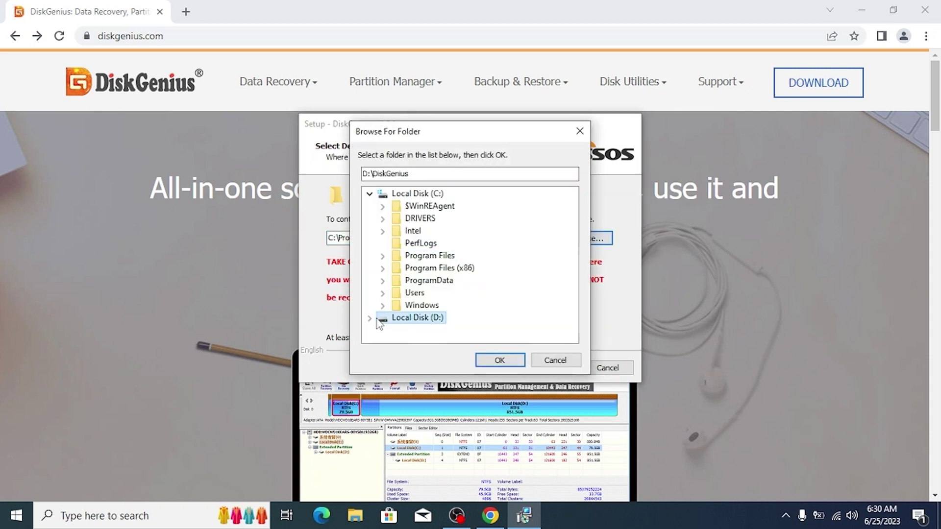
pyautogui.click(370, 317)
pyautogui.click(416, 331)
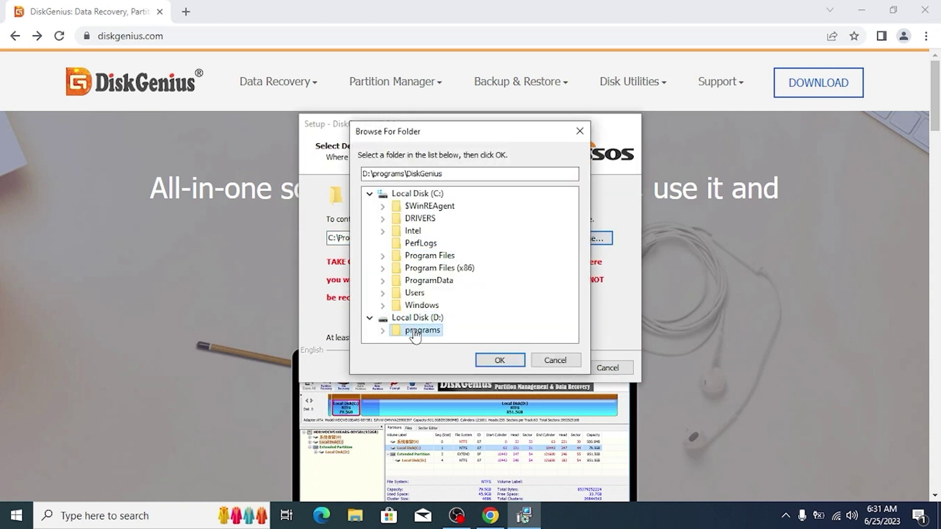
pyautogui.click(499, 361)
pyautogui.press('Return')
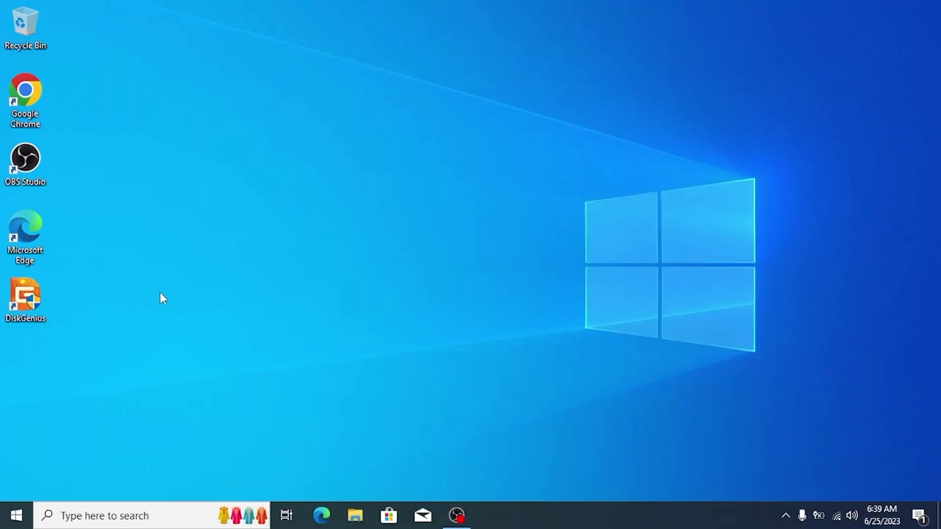
# Launch DiskGenius maximized and pick Local Disk(C:) as the system partition for OS Migration
pyautogui.doubleClick(23, 304)
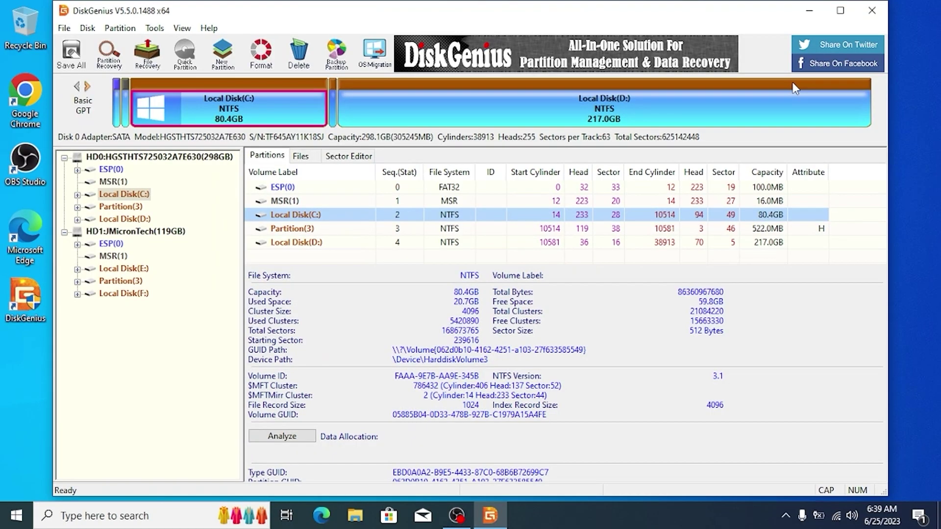
pyautogui.click(840, 10)
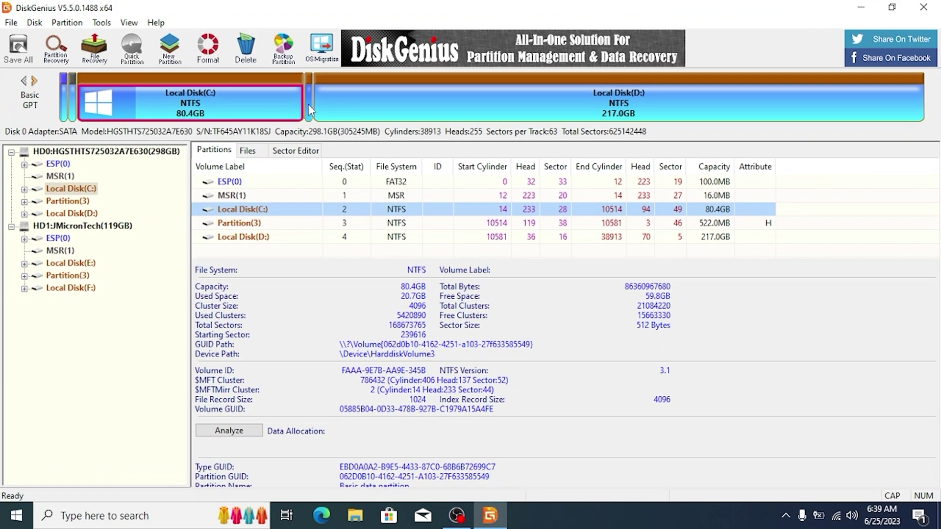
pyautogui.click(322, 50)
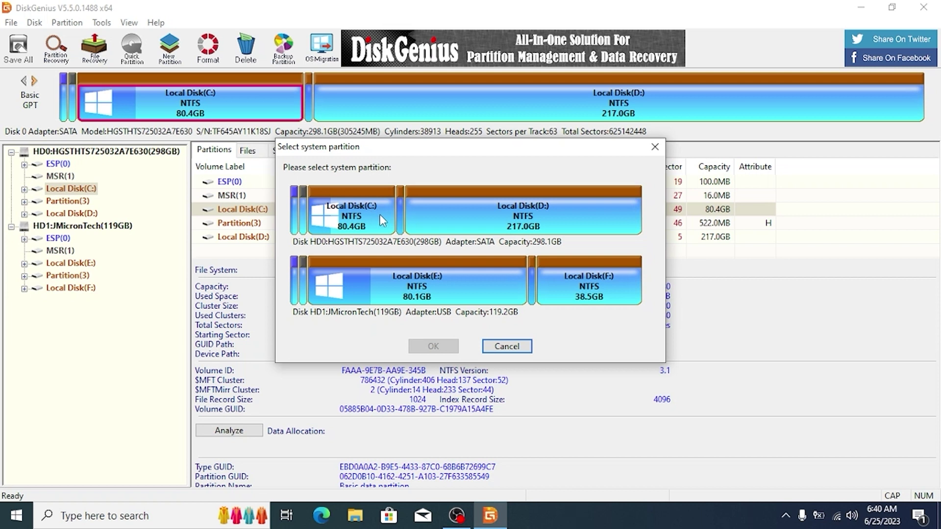
pyautogui.click(347, 217)
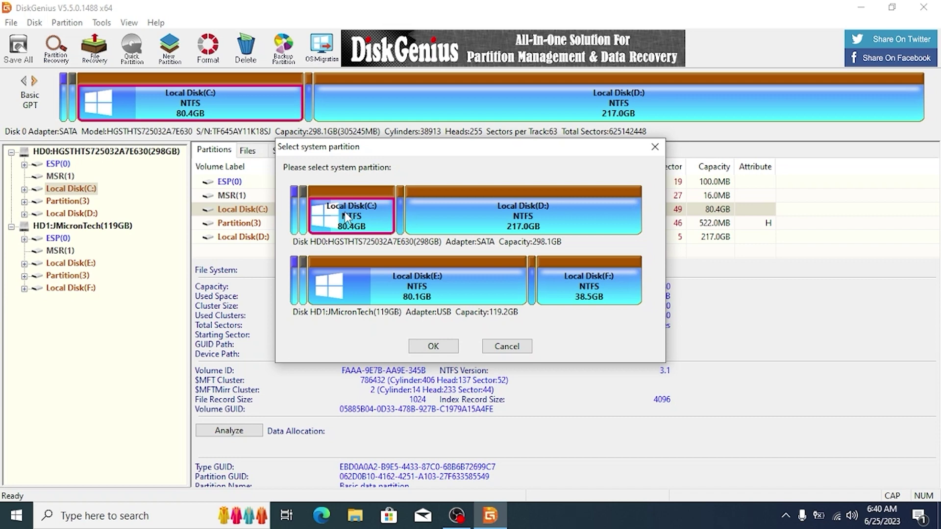
pyautogui.click(435, 348)
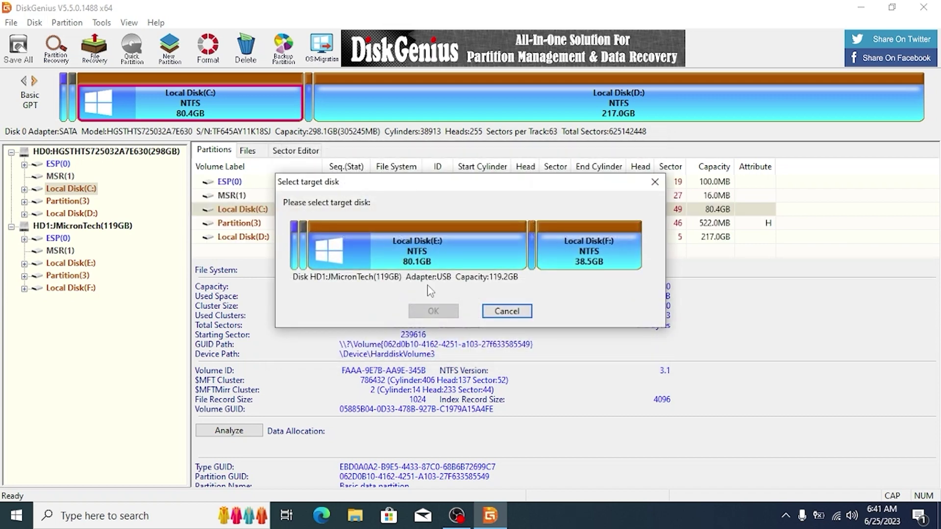
# Choose HD1:JMicronTech(119GB) as the target disk and accept the overwrite warning
pyautogui.click(484, 242)
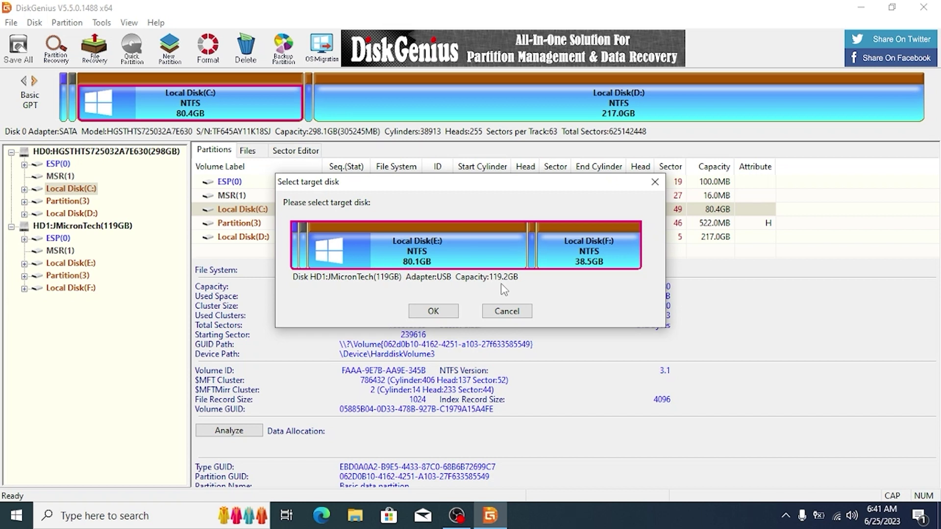
pyautogui.click(434, 312)
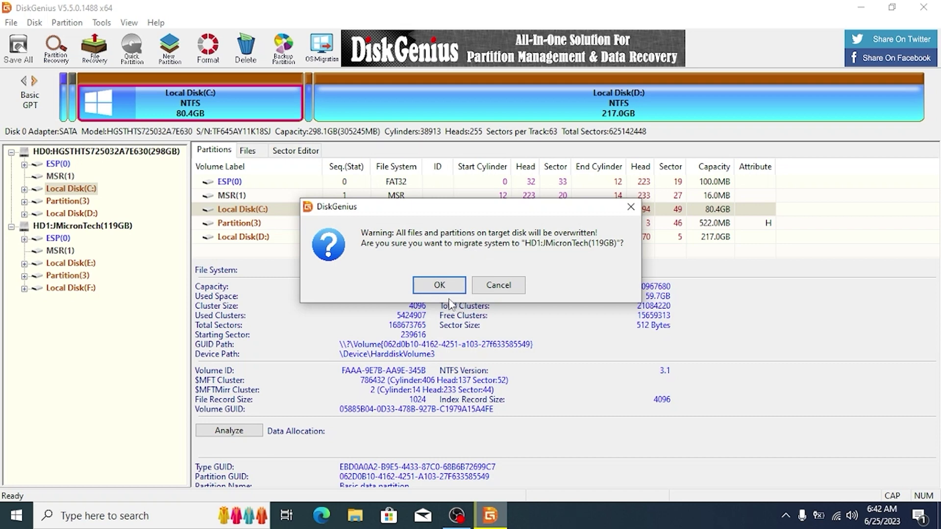
pyautogui.click(435, 286)
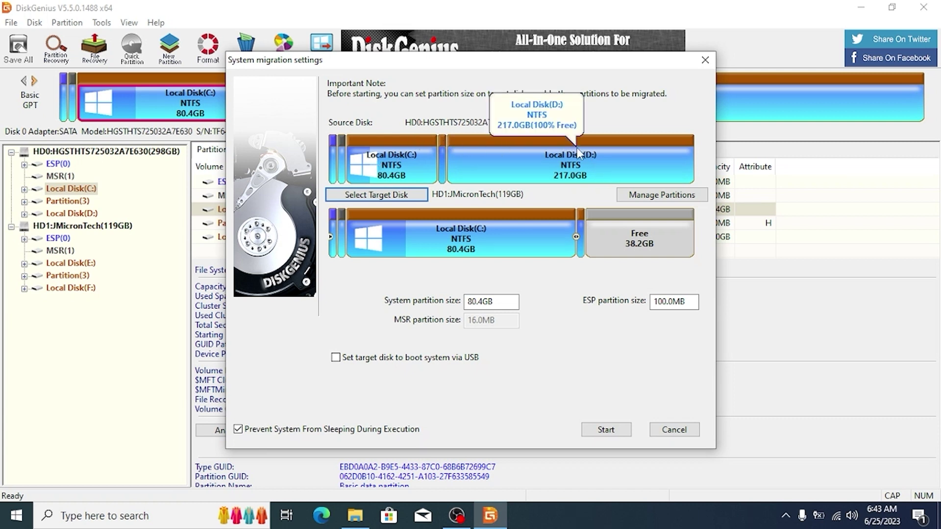
# Open Device Manager via This PC Properties, then close it and the System window
pyautogui.click(356, 515)
pyautogui.rightClick(470, 346)
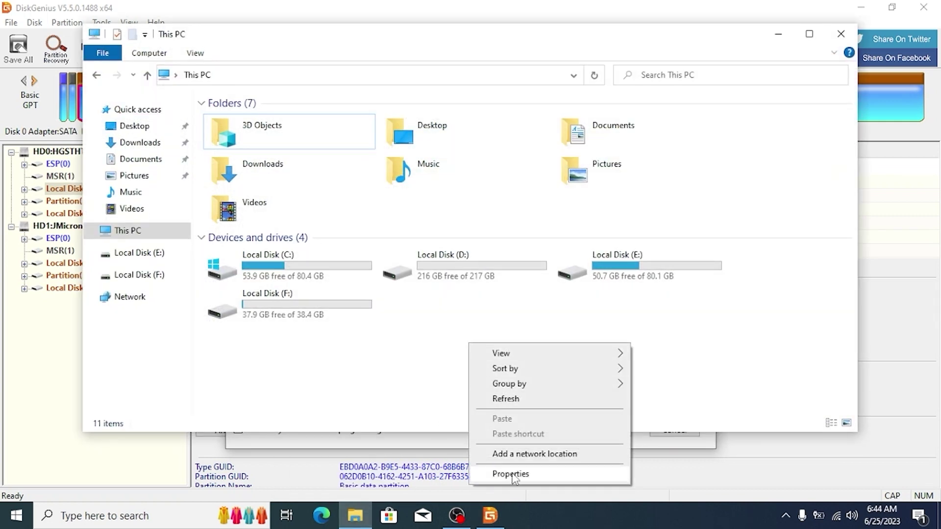
pyautogui.click(511, 474)
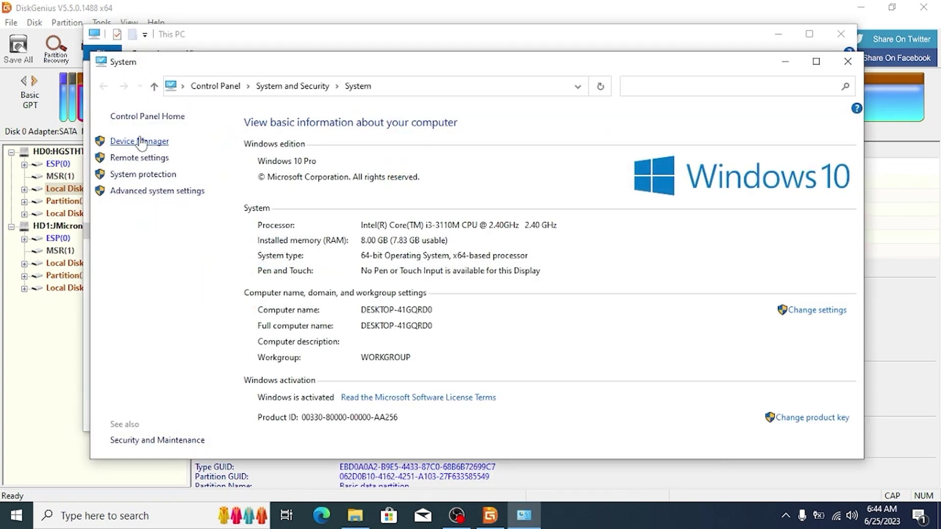
pyautogui.click(141, 141)
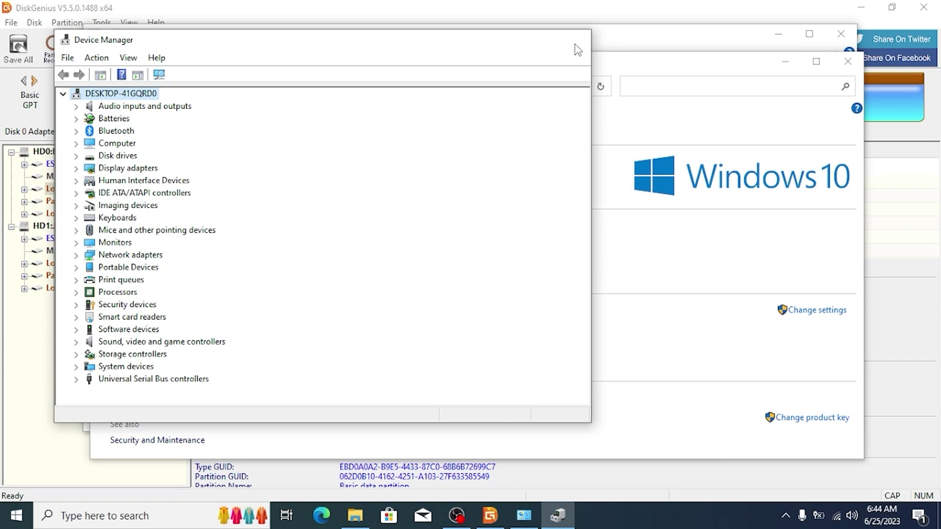
pyautogui.click(575, 41)
pyautogui.click(847, 61)
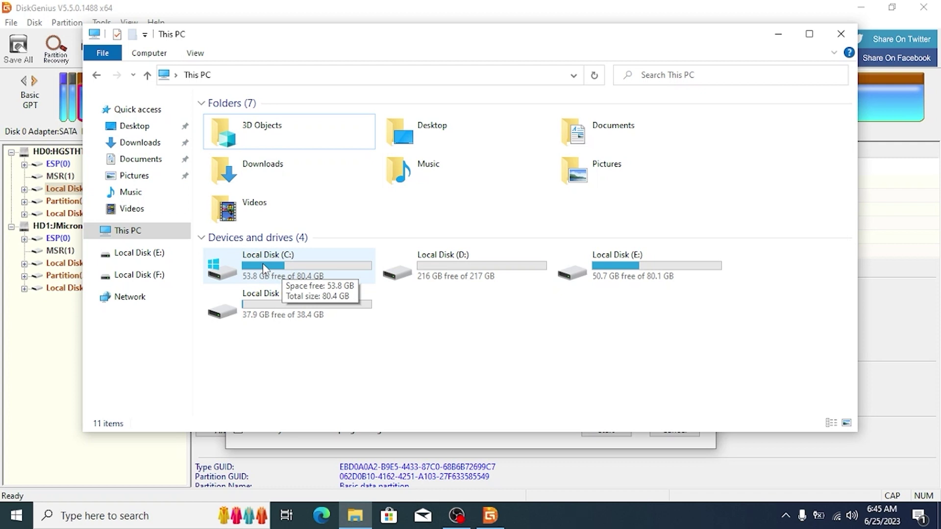
# Inspect the DiskGenius and obs-studio folders in D:\programs, then close File Explorer
pyautogui.doubleClick(424, 264)
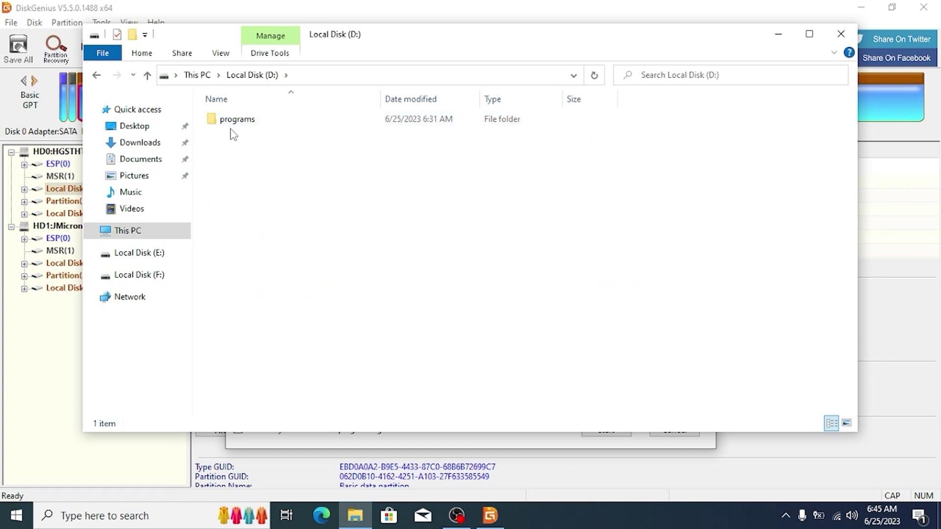
pyautogui.doubleClick(228, 125)
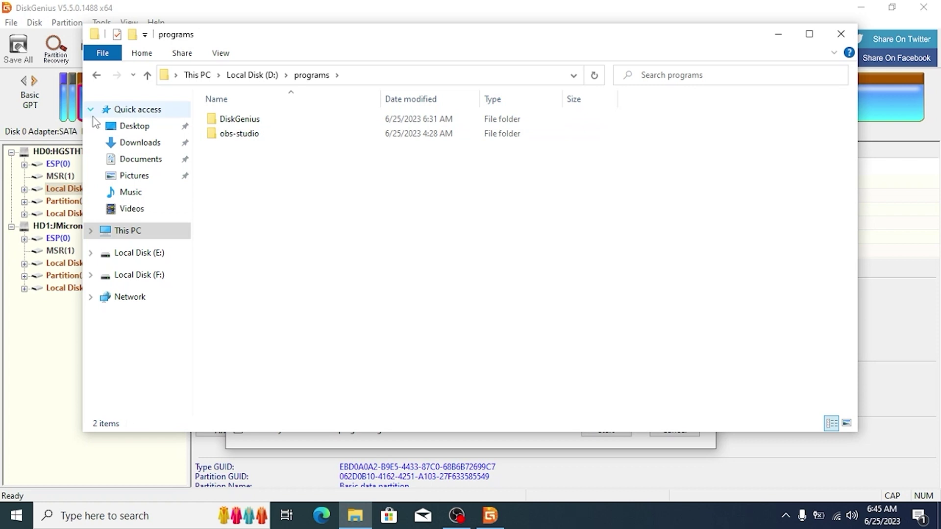
pyautogui.moveTo(410, 298); pyautogui.dragTo(219, 108)
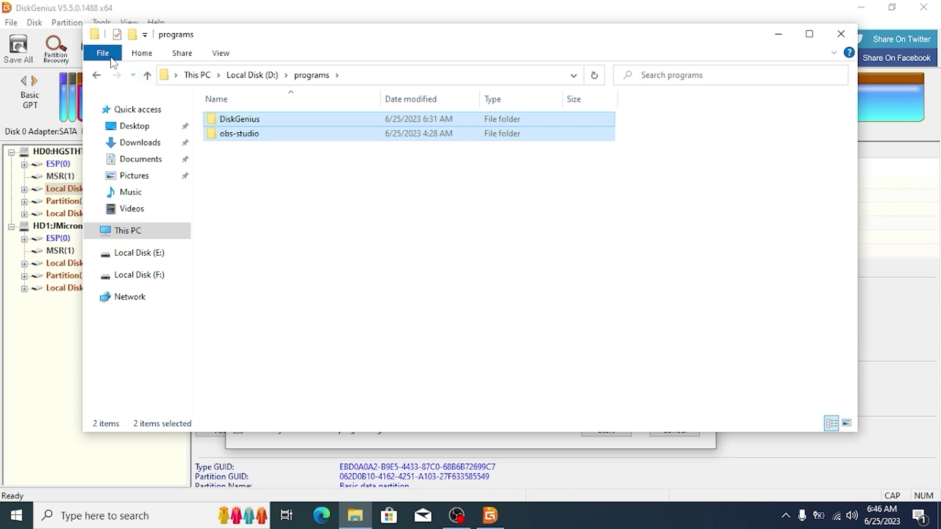
pyautogui.click(100, 77)
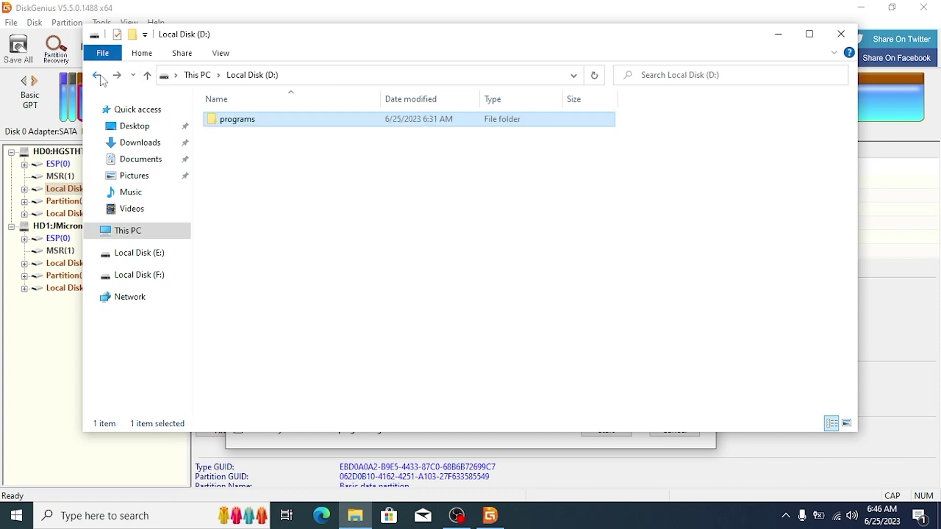
pyautogui.click(100, 77)
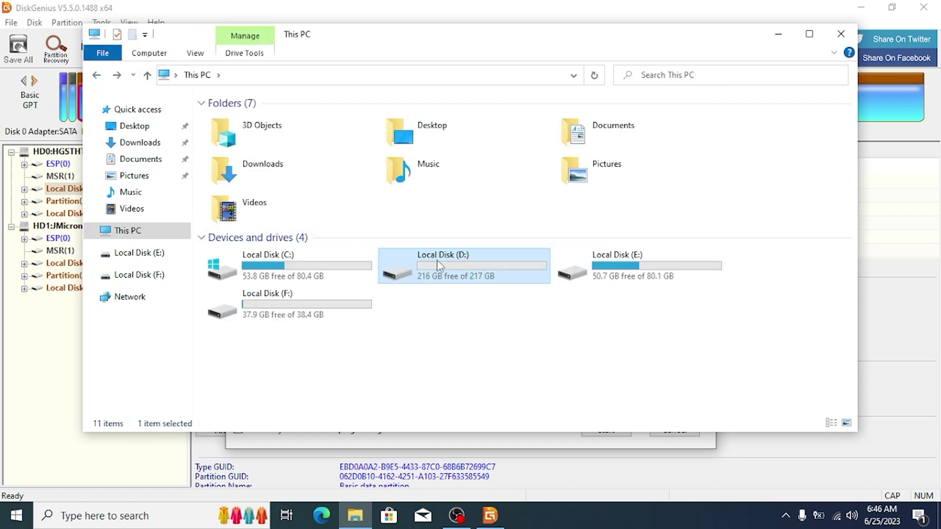
pyautogui.click(840, 35)
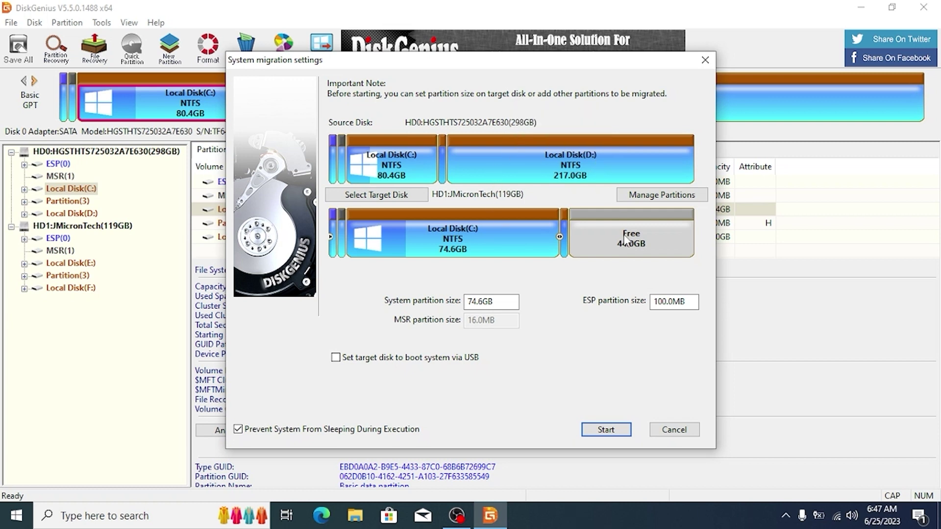
# Add Local Disk(D:) to the migration list through Manage Partitions
pyautogui.click(650, 199)
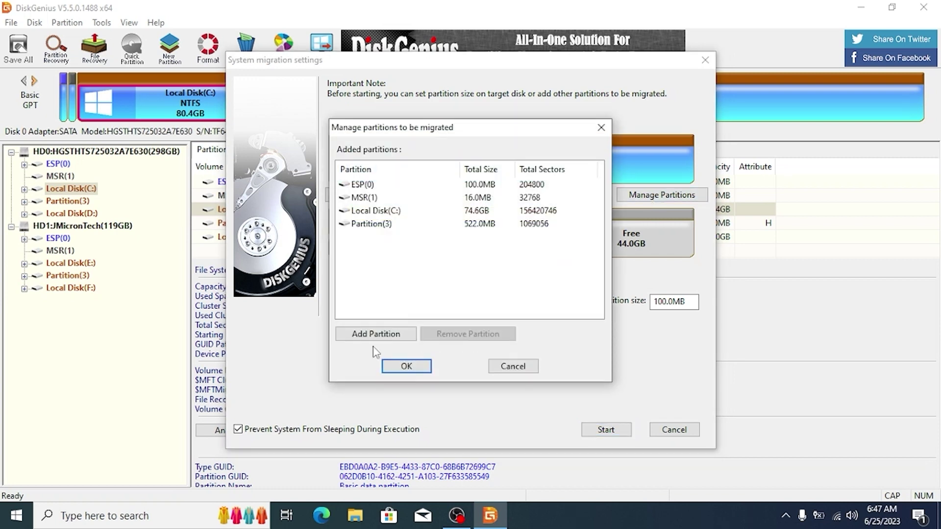
pyautogui.click(377, 337)
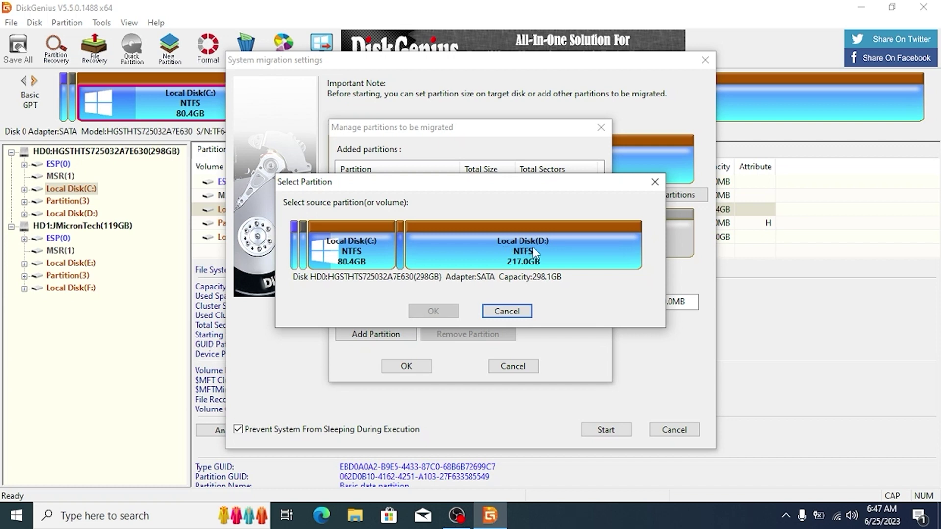
pyautogui.click(533, 250)
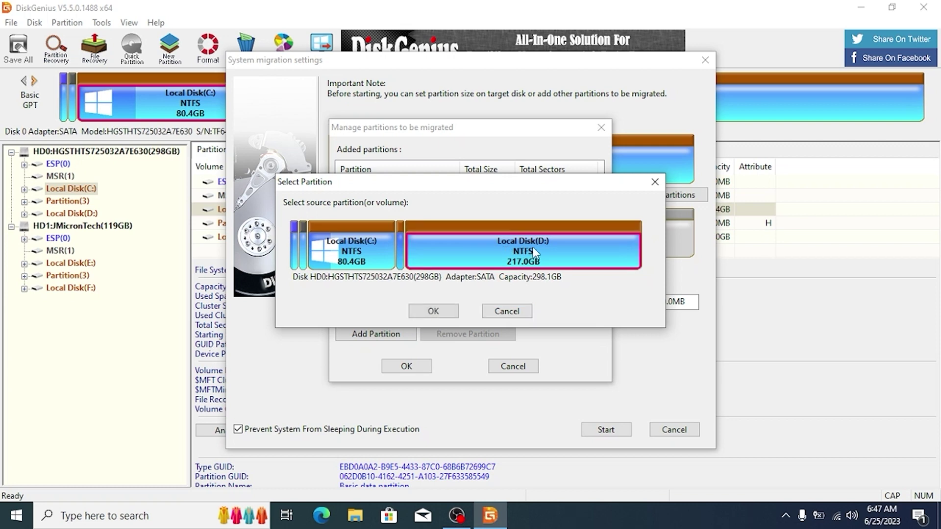
pyautogui.click(433, 312)
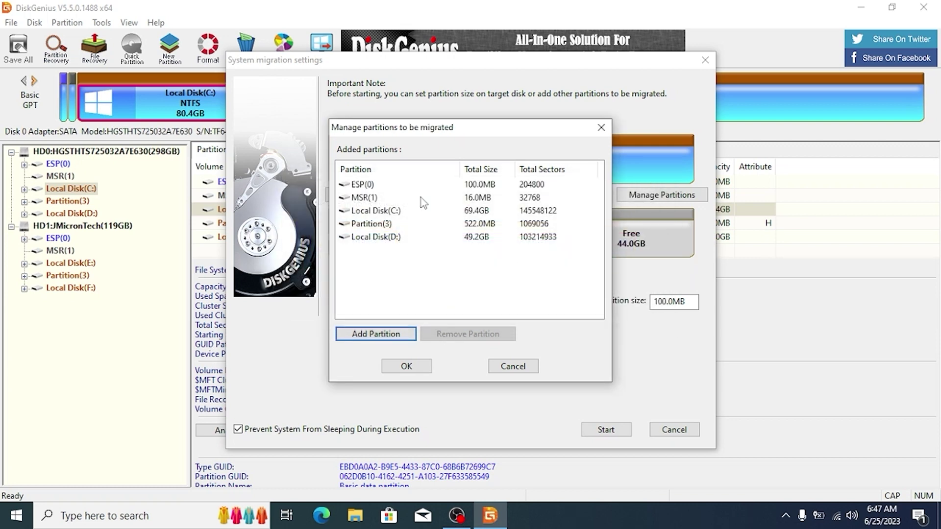
# Accept the partition list and resize target C: to 70.5GB, leaving D: at 48.1GB
pyautogui.click(406, 366)
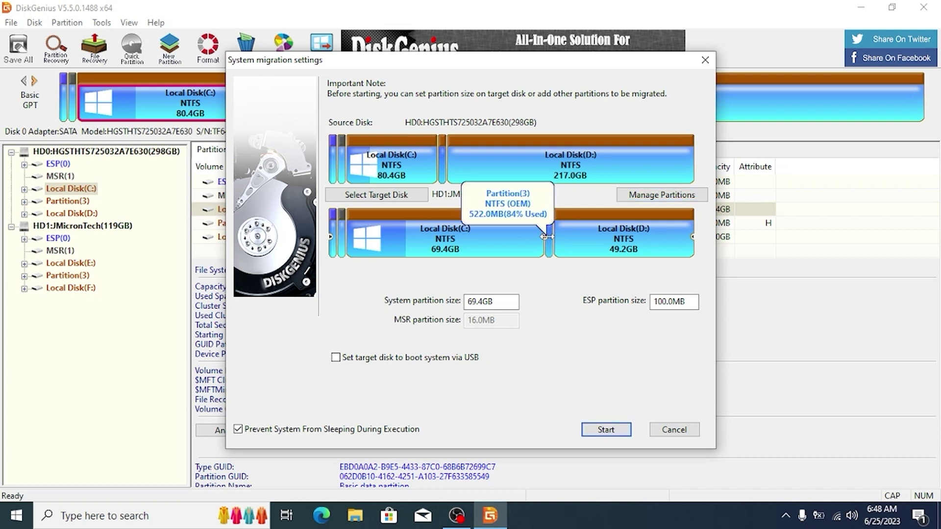
pyautogui.moveTo(543, 236)
pyautogui.mouseDown()
pyautogui.moveTo(516, 236)
pyautogui.moveTo(547, 236)
pyautogui.mouseUp()
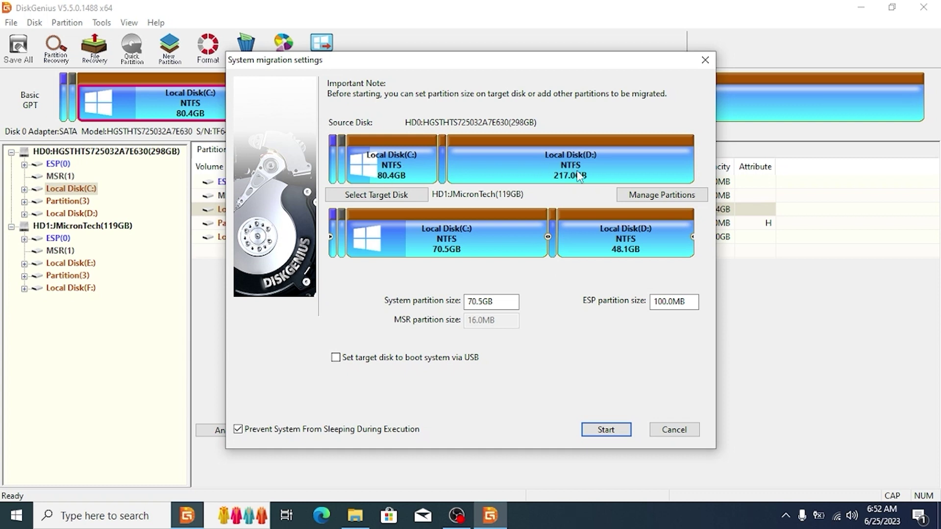
pyautogui.click(354, 515)
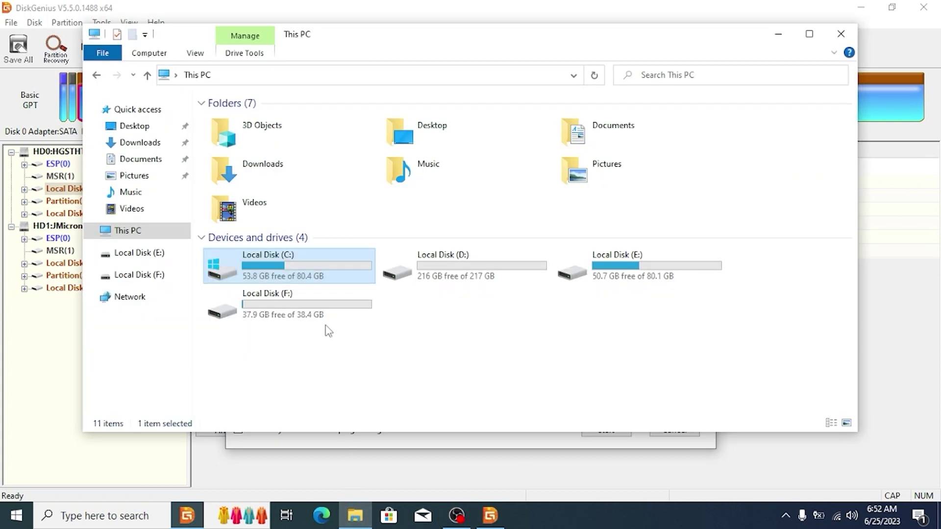
pyautogui.rightClick(289, 269)
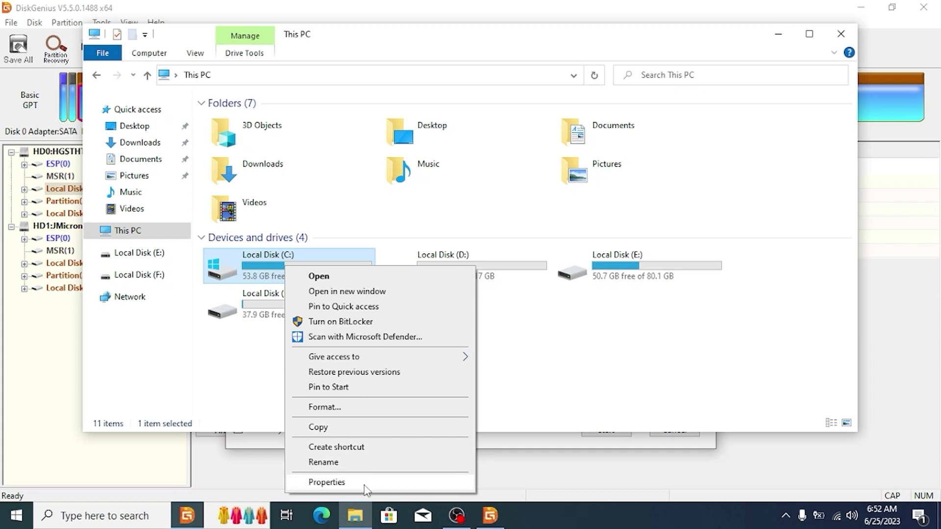
pyautogui.click(327, 483)
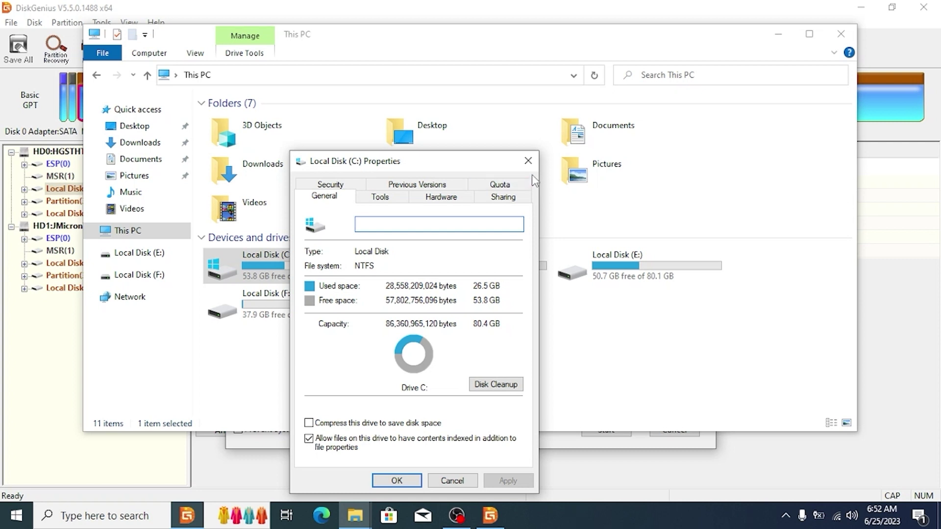
pyautogui.click(527, 160)
pyautogui.rightClick(441, 272)
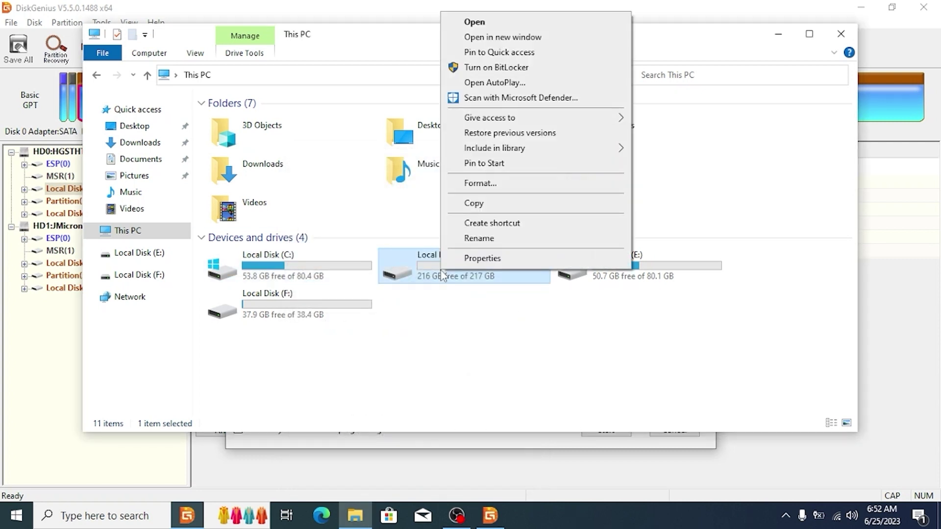
pyautogui.click(505, 260)
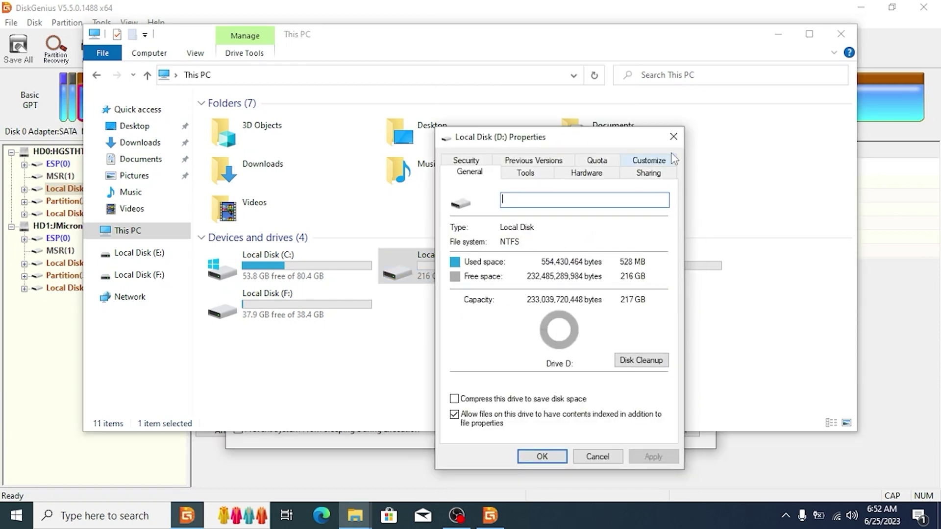
pyautogui.click(673, 136)
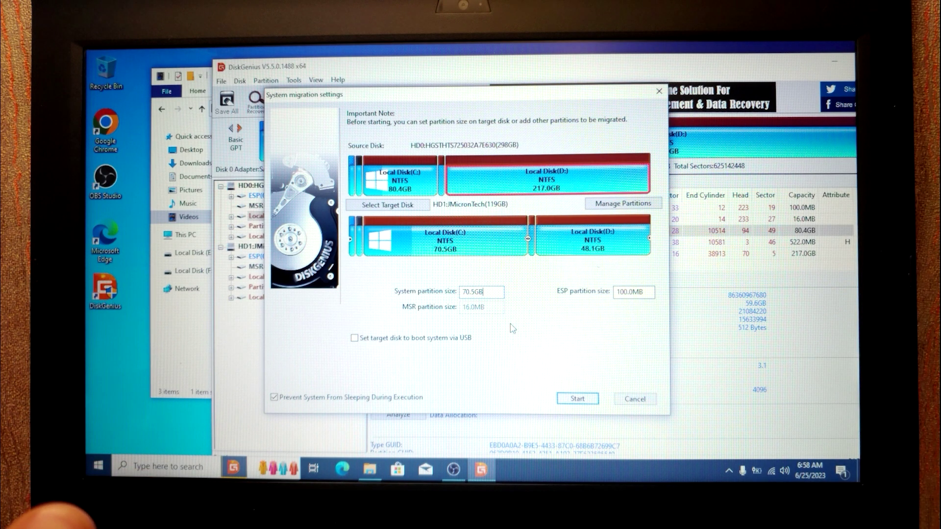
# Start the migration, accept the overwrite warning, and run it as Hot Migration
pyautogui.click(578, 399)
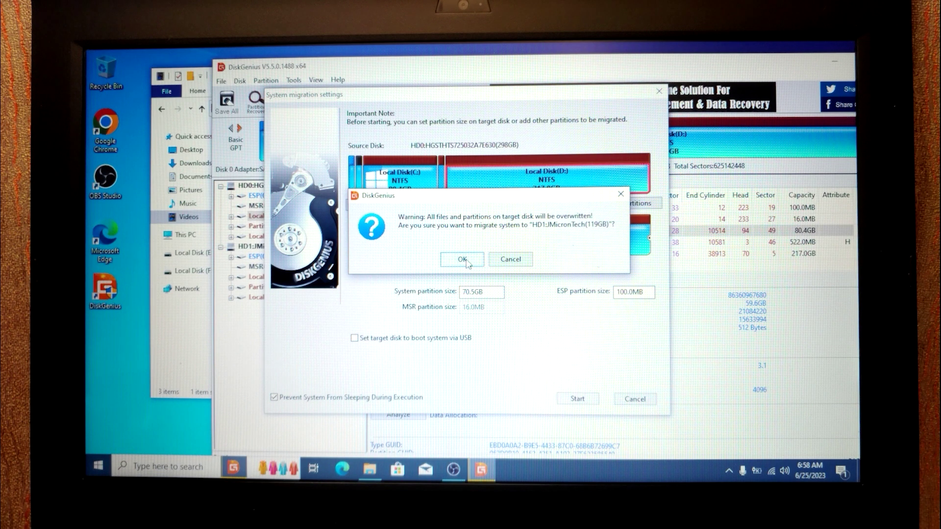
pyautogui.click(462, 259)
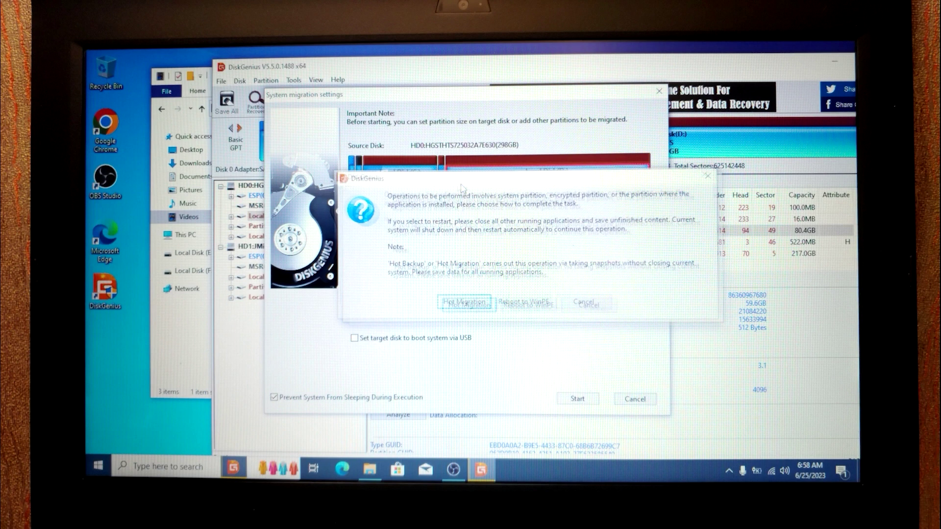
pyautogui.click(439, 293)
pyautogui.click(594, 399)
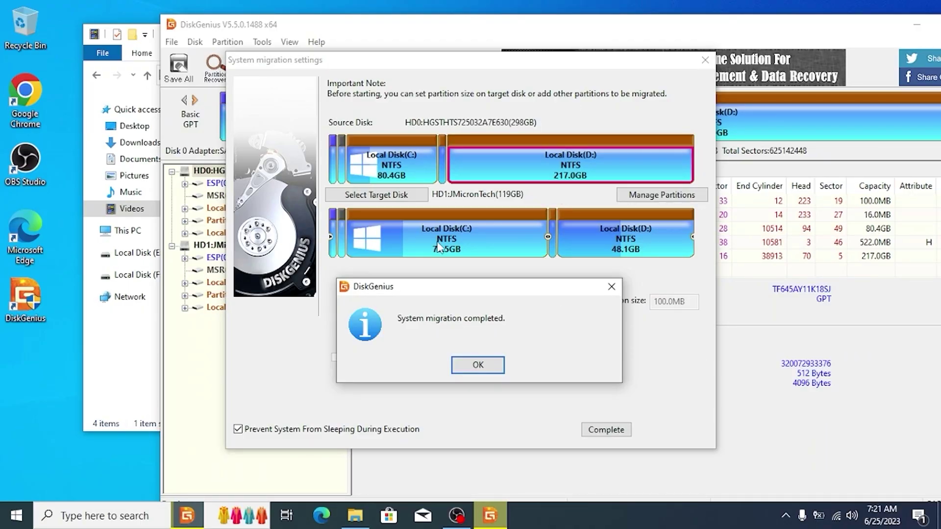
# Dismiss the completion message and safely eject the External Disk 3.0 USB drive
pyautogui.click(479, 364)
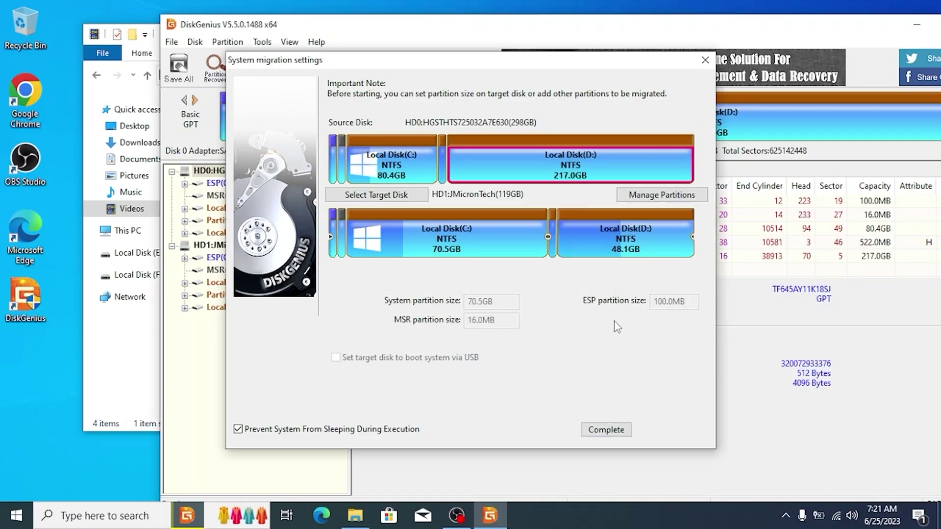
pyautogui.click(785, 515)
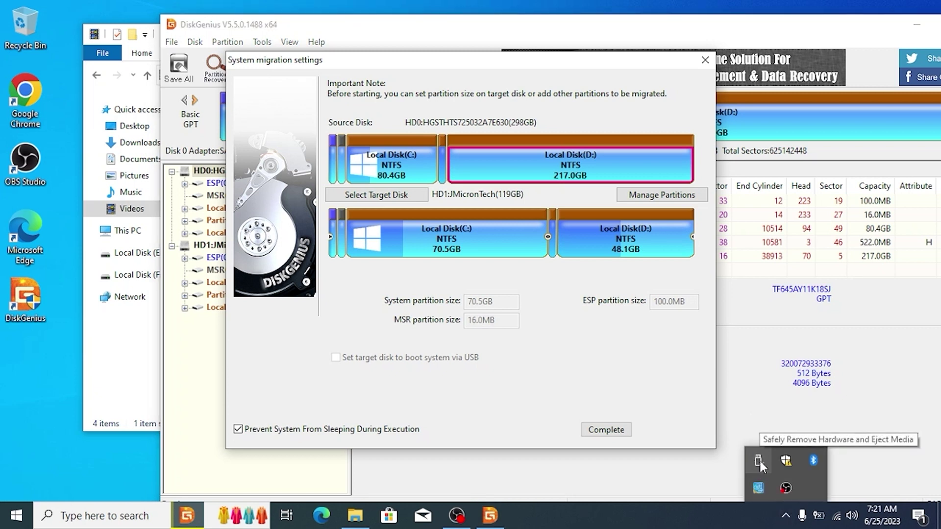
pyautogui.click(759, 461)
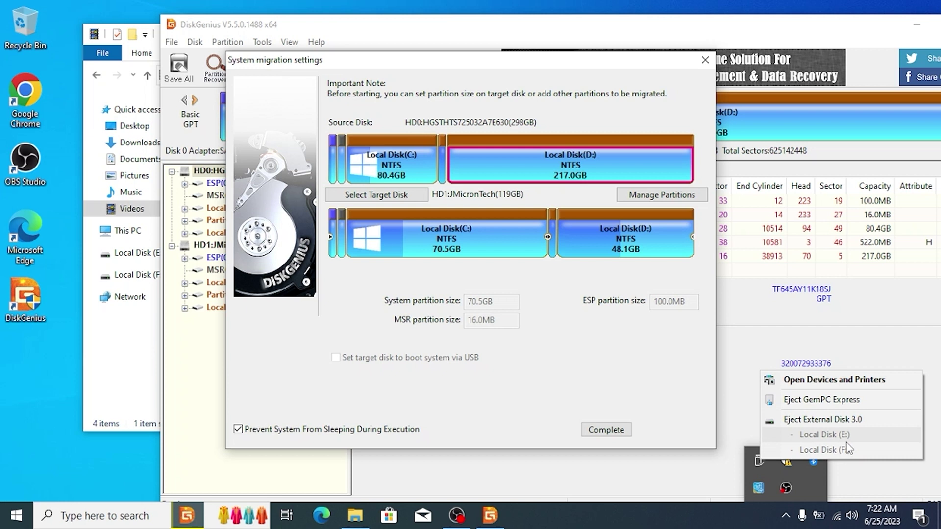
pyautogui.click(834, 420)
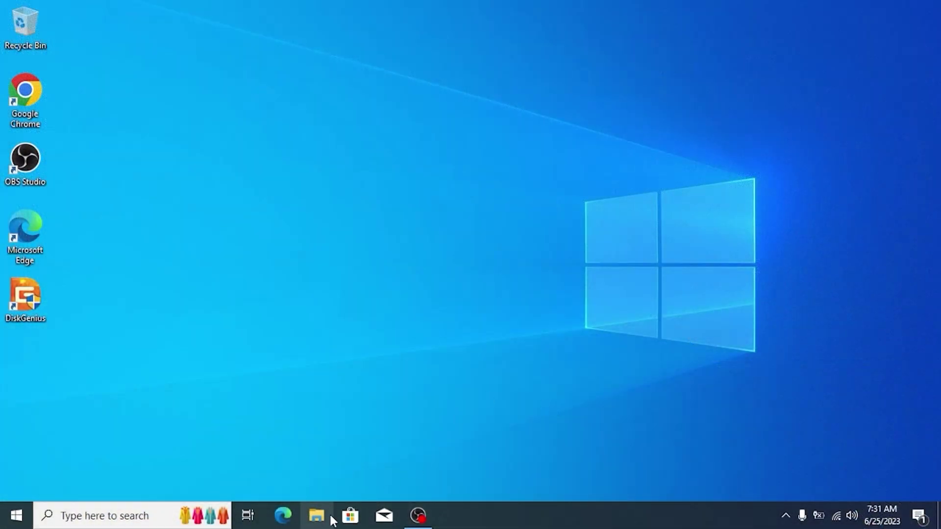
pyautogui.press('super+e')
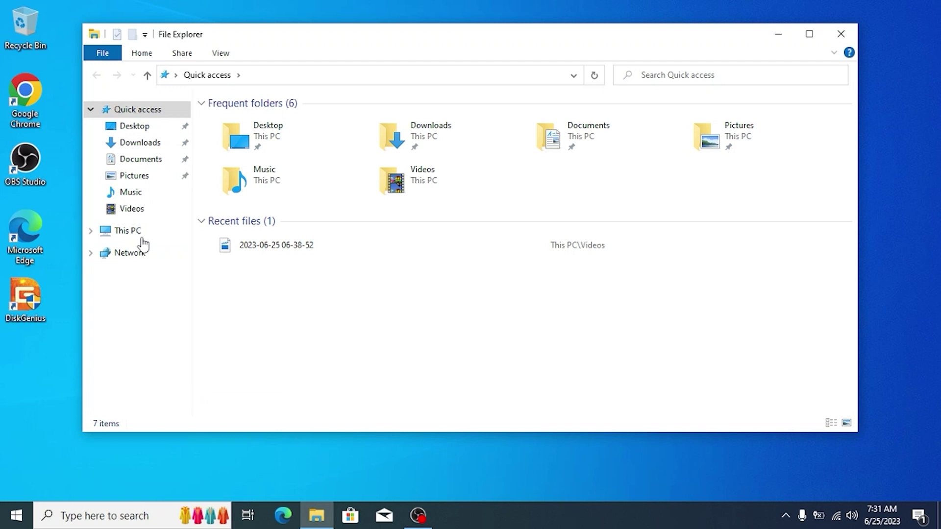
pyautogui.click(128, 231)
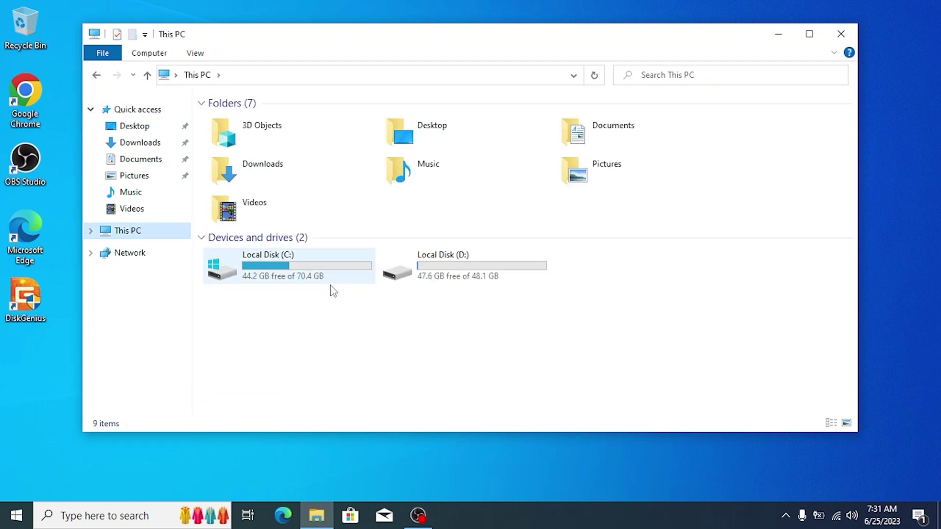
pyautogui.doubleClick(465, 267)
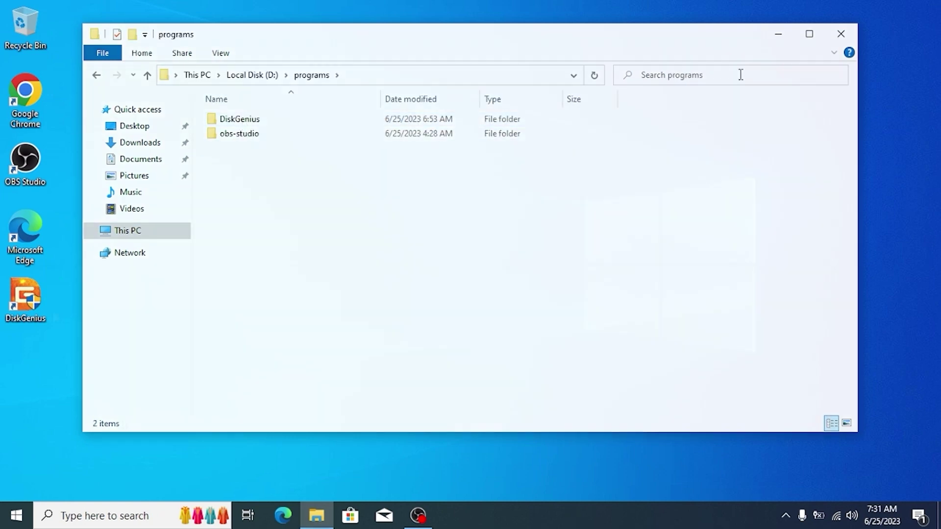
pyautogui.click(841, 33)
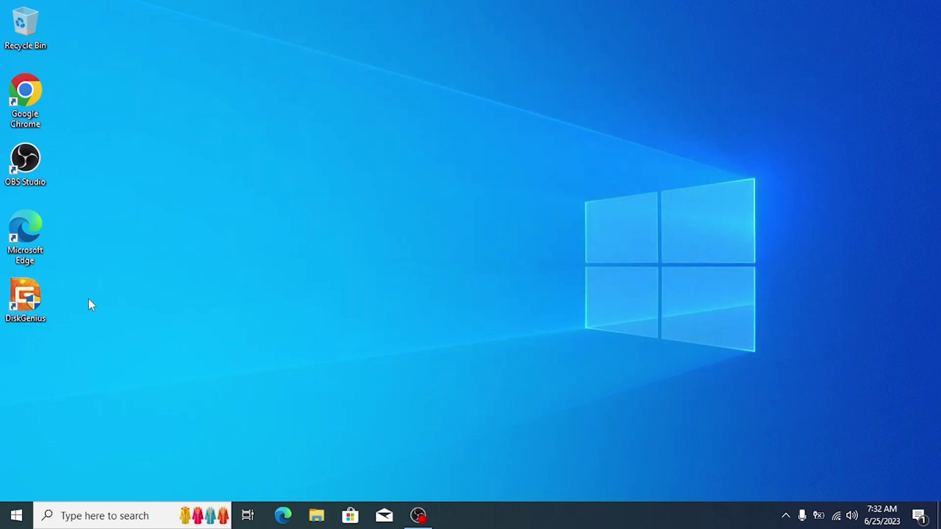